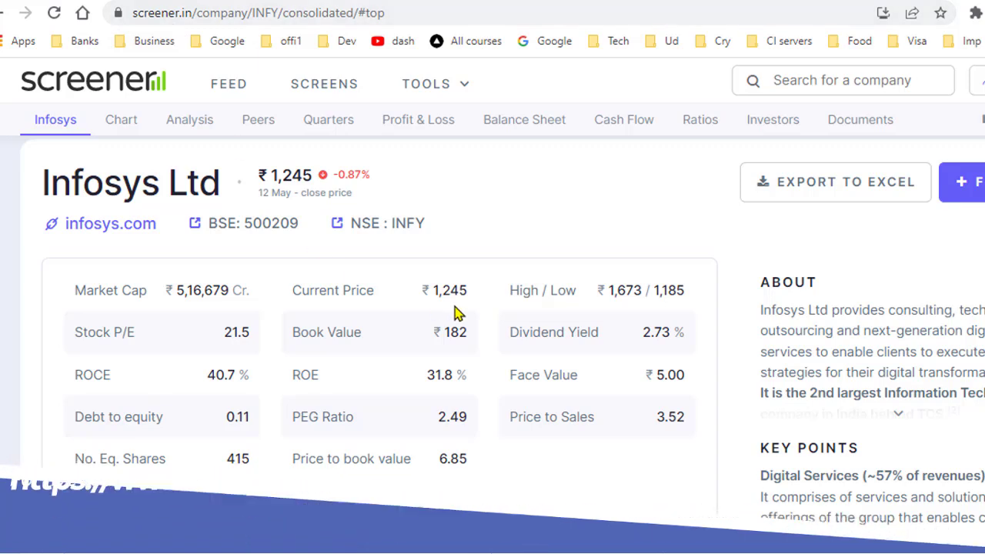
Highlight Infosys's summary figures: Book Value ₹182, current price 1,245 and price-to-book 6.85.
{"action": "left_click_drag", "start_coordinate": [336, 335], "coordinate": [472, 341]}
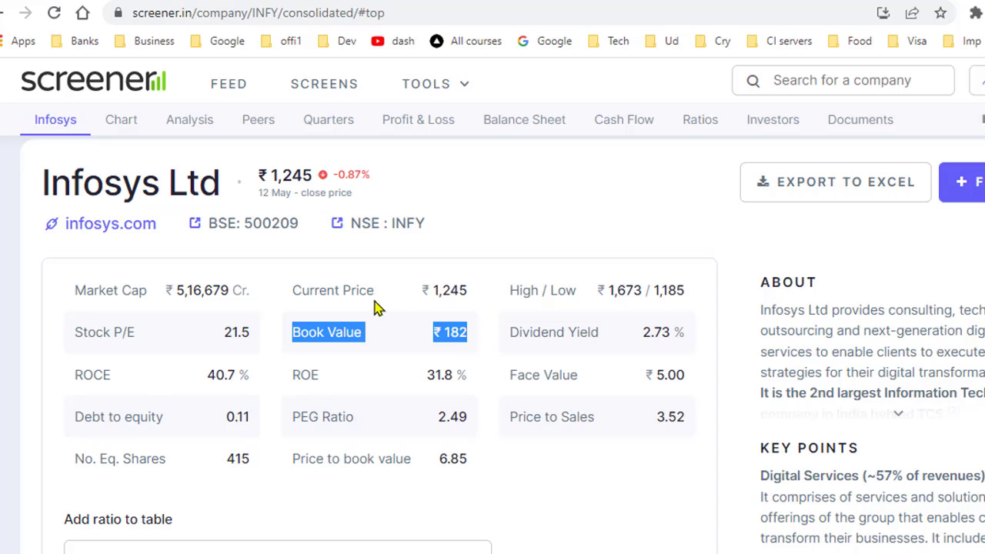
{"action": "left_click", "coordinate": [483, 298]}
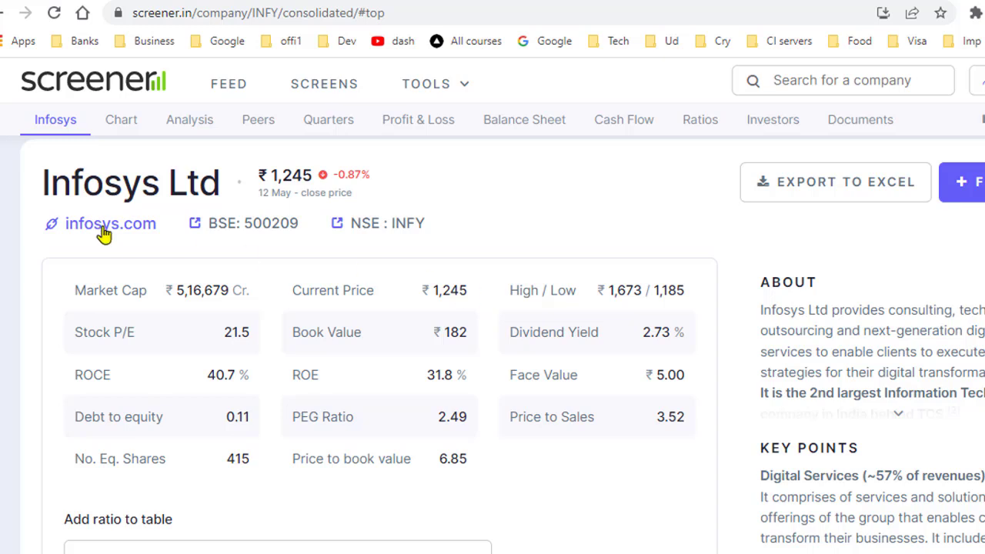
{"action": "left_click_drag", "start_coordinate": [39, 183], "coordinate": [222, 183]}
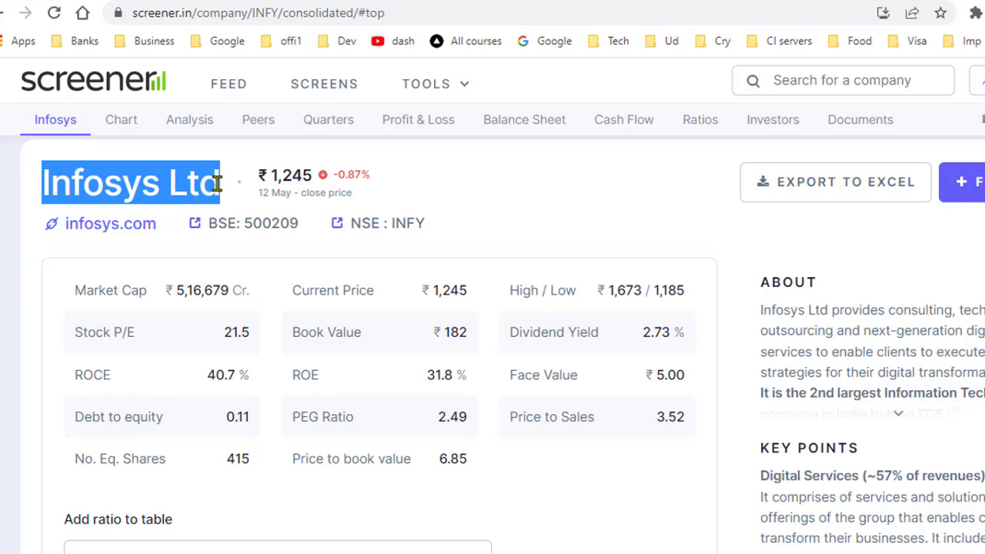
{"action": "double_click", "coordinate": [460, 332]}
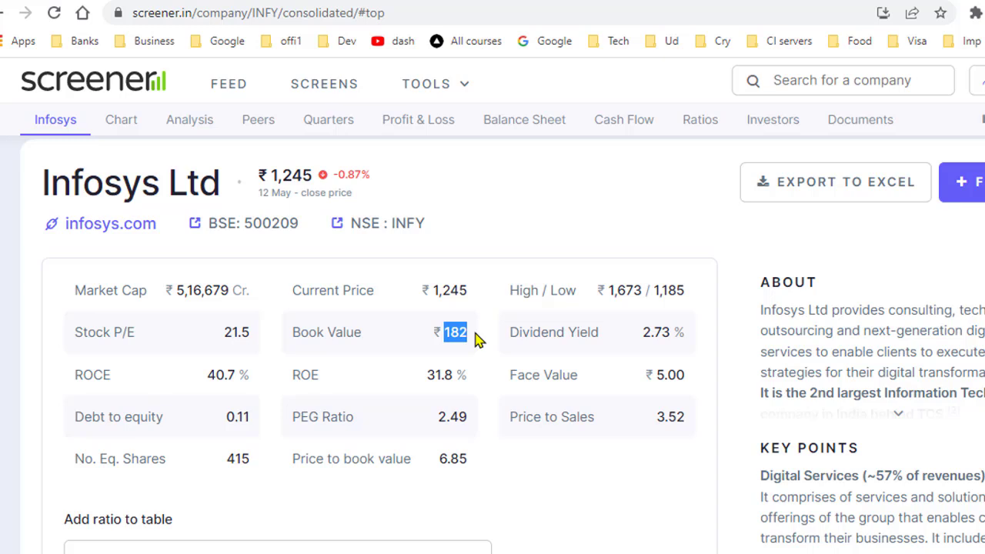
{"action": "left_click", "coordinate": [420, 269]}
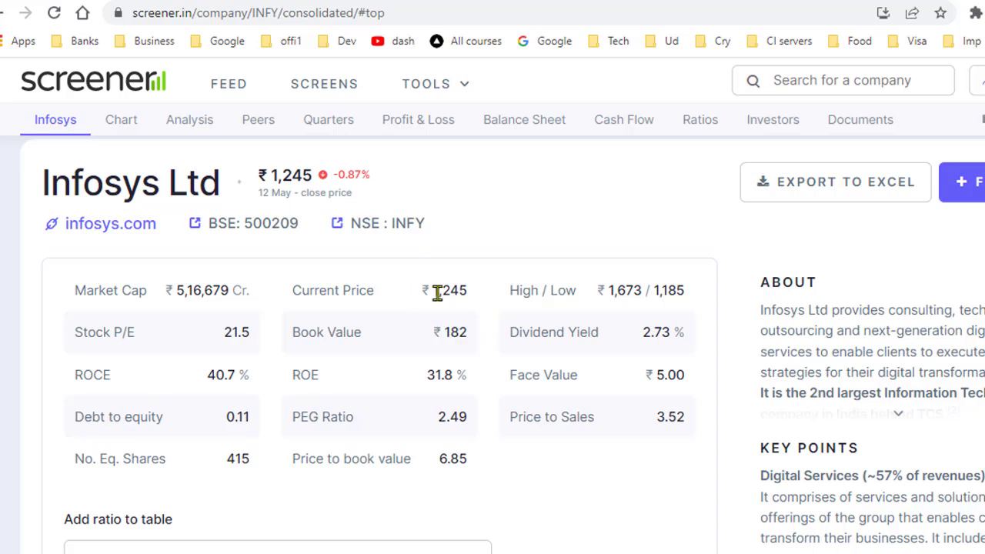
{"action": "left_click_drag", "start_coordinate": [435, 291], "coordinate": [488, 300]}
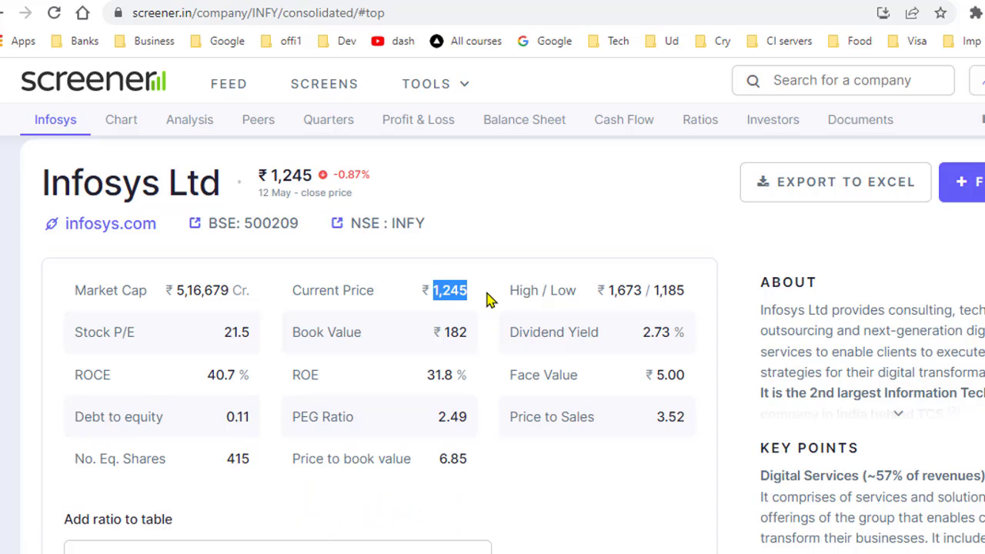
{"action": "left_click", "coordinate": [412, 352]}
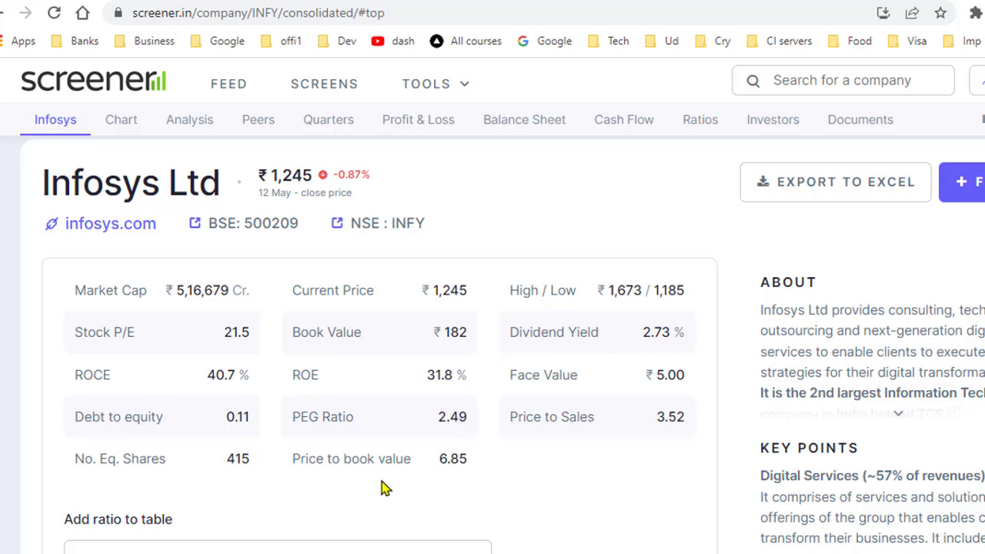
{"action": "left_click_drag", "start_coordinate": [314, 459], "coordinate": [508, 475]}
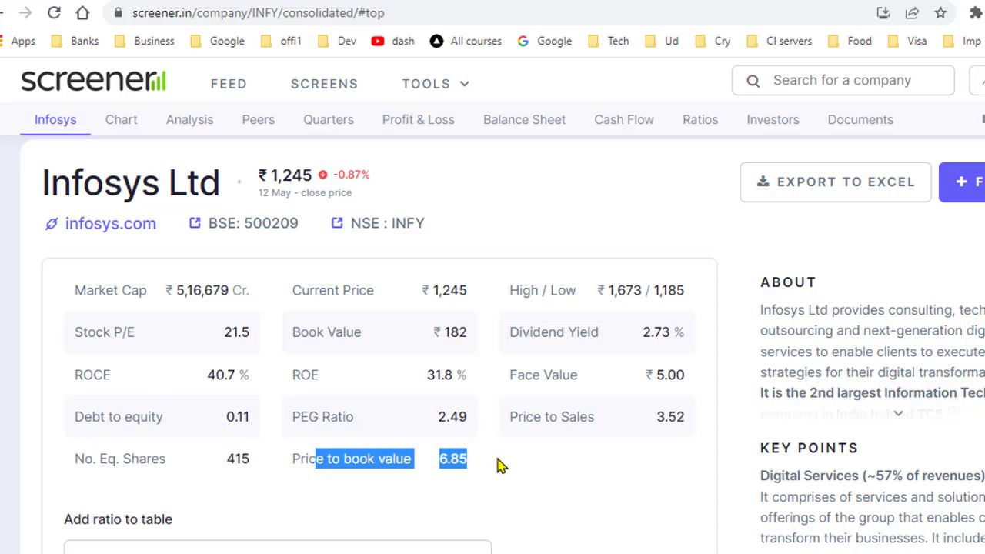
{"action": "left_click", "coordinate": [499, 466]}
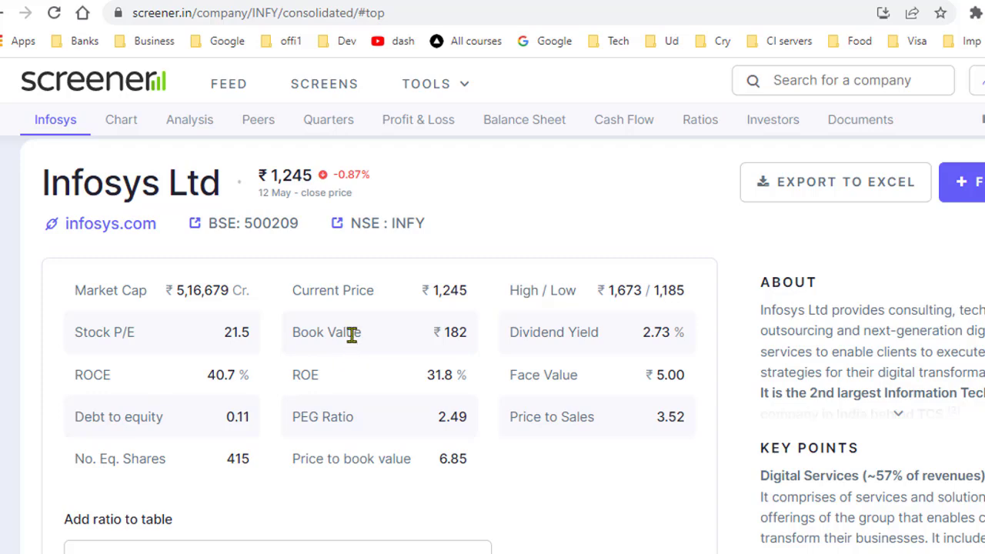
Select the Mar 2023 total assets of 124,596 on the balance sheet, then return to StockAlerts.
{"action": "left_click", "coordinate": [536, 133]}
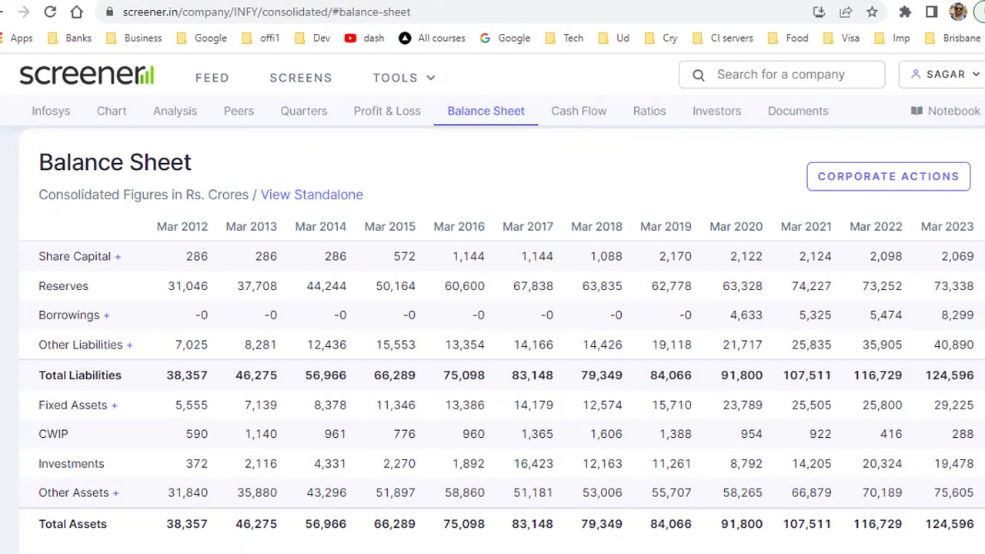
{"action": "double_click", "coordinate": [927, 523]}
{"action": "left_click", "coordinate": [937, 545]}
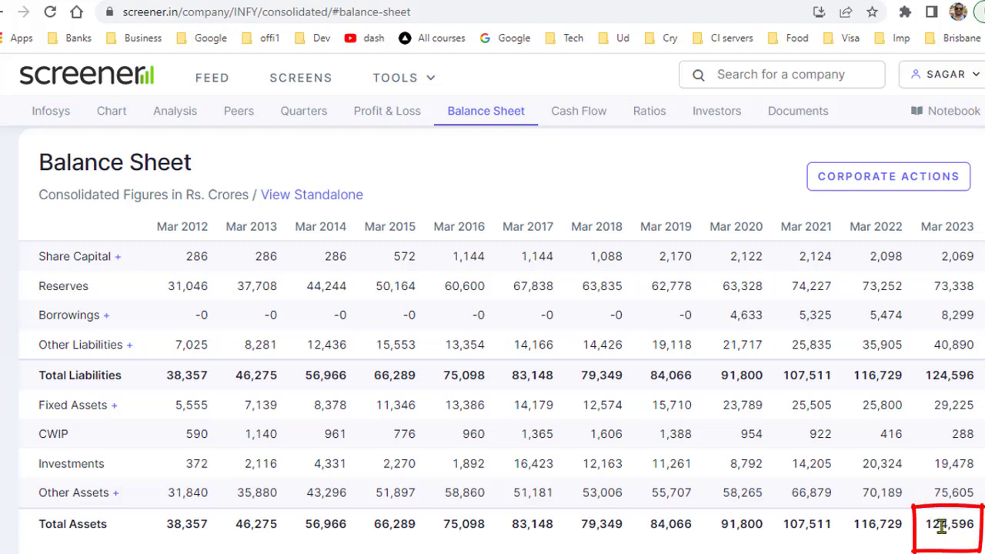
{"action": "double_click", "coordinate": [947, 525]}
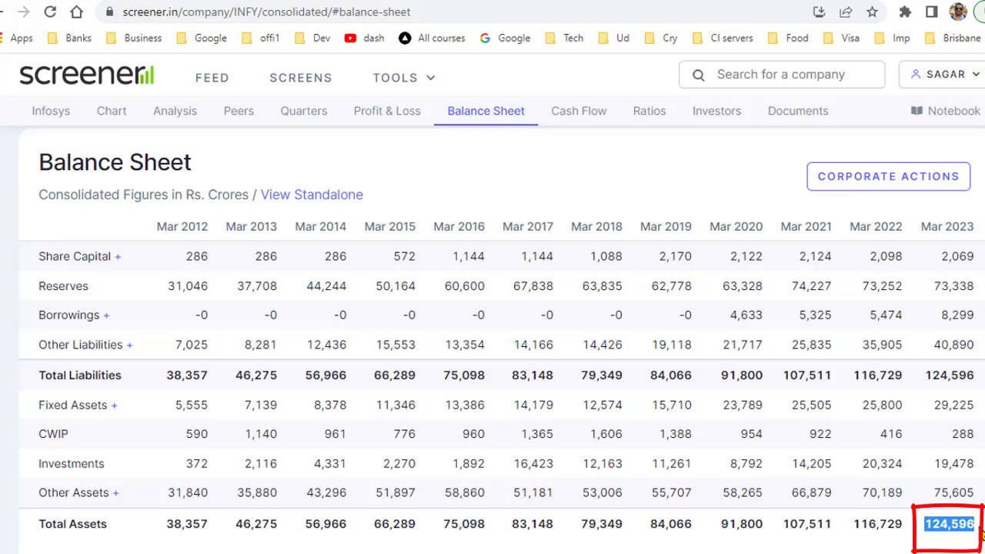
{"action": "left_click", "coordinate": [329, 4]}
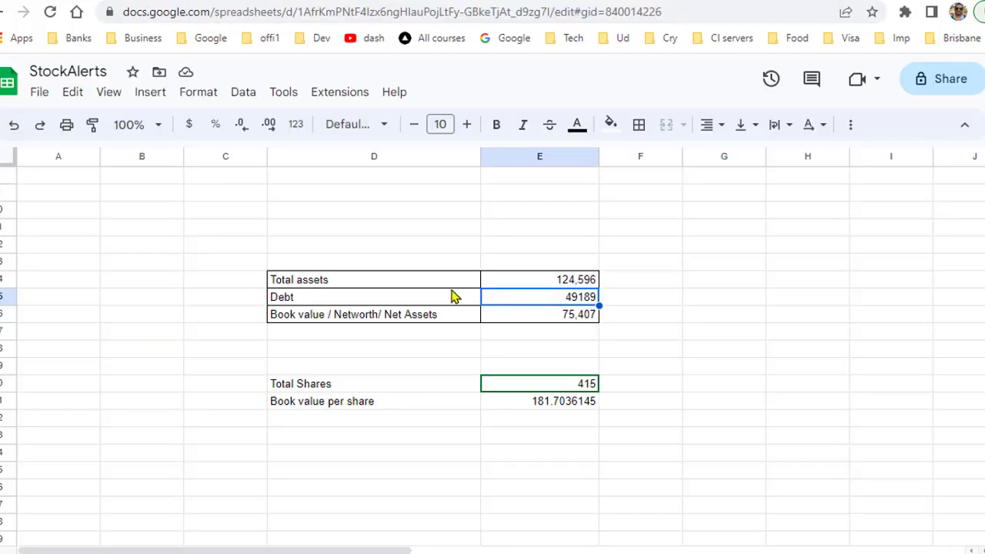
Check the Total assets label in the sheet, then go back to the Infosys balance sheet.
{"action": "left_click", "coordinate": [365, 285]}
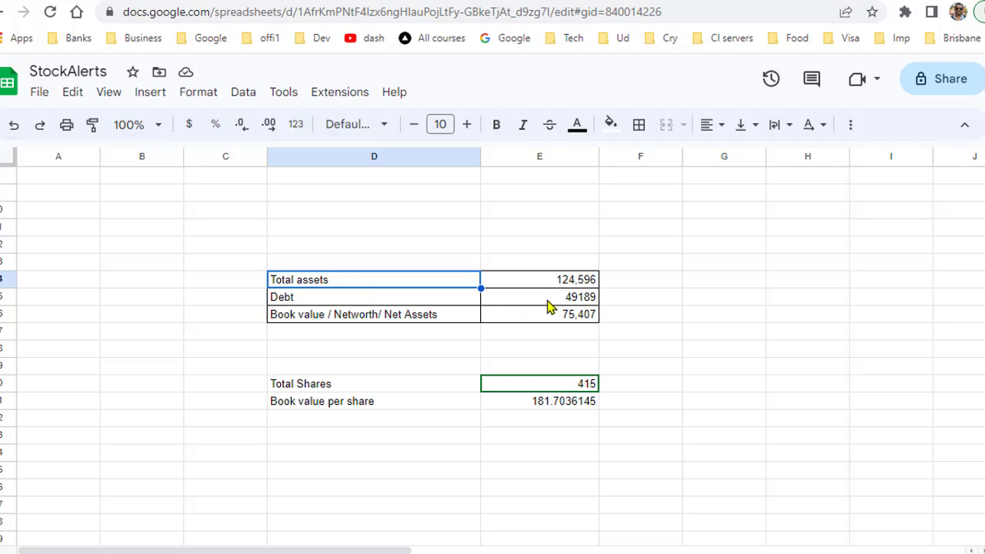
{"action": "left_click", "coordinate": [268, 3]}
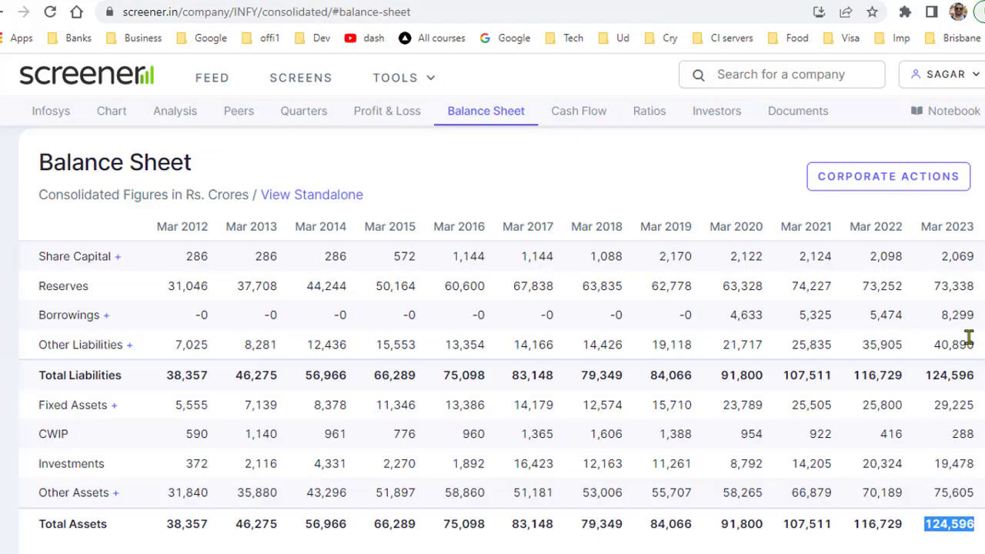
Highlight Mar 2023 Borrowings 8,299 and Other Liabilities 40,890, then return to the spreadsheet.
{"action": "double_click", "coordinate": [954, 316]}
{"action": "left_click", "coordinate": [936, 342]}
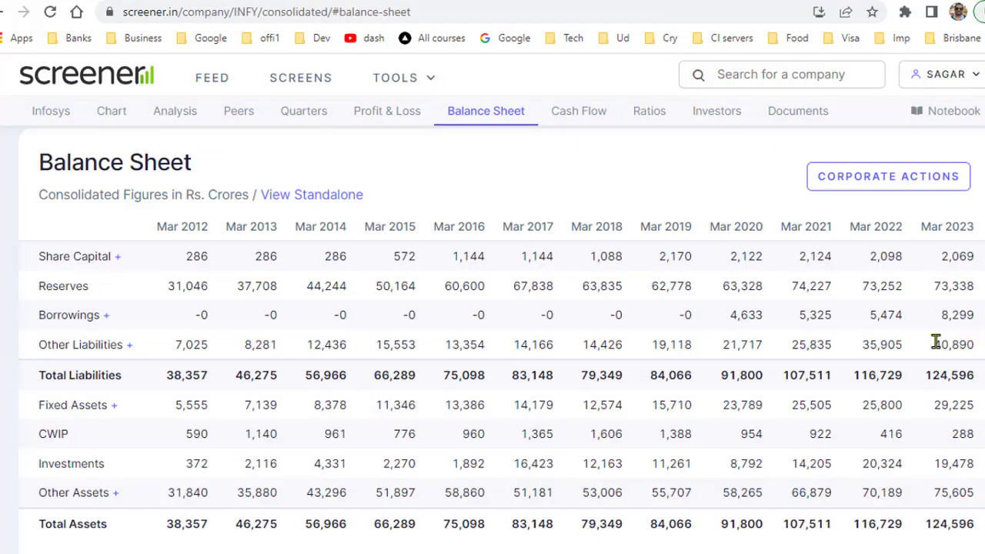
{"action": "double_click", "coordinate": [939, 344]}
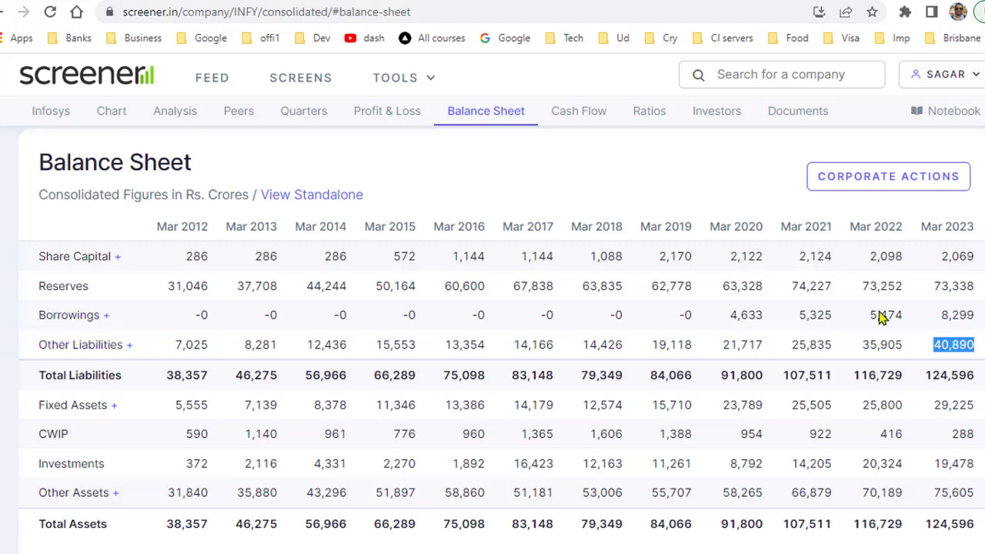
{"action": "left_click", "coordinate": [962, 314]}
{"action": "left_click_drag", "start_coordinate": [938, 324], "coordinate": [979, 314]}
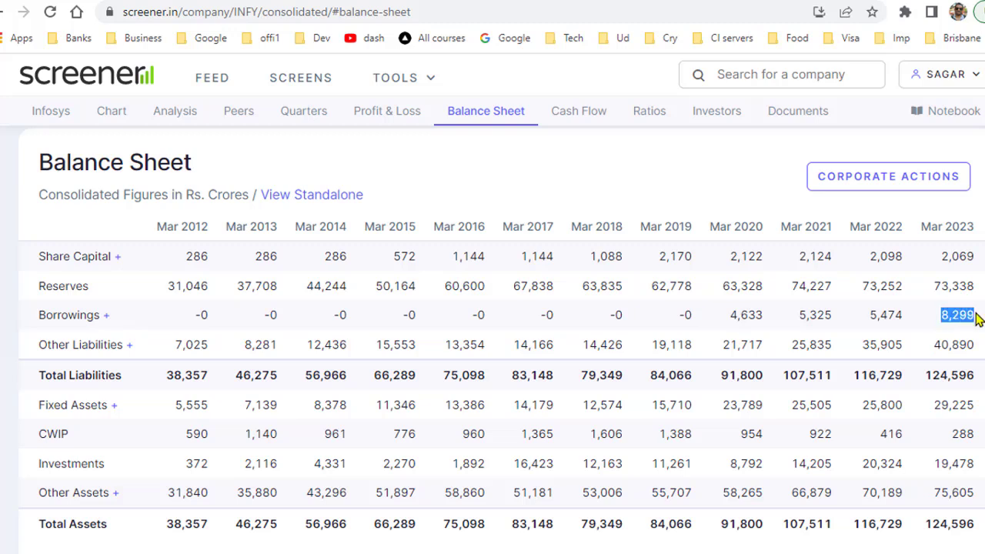
{"action": "left_click_drag", "start_coordinate": [935, 345], "coordinate": [974, 346]}
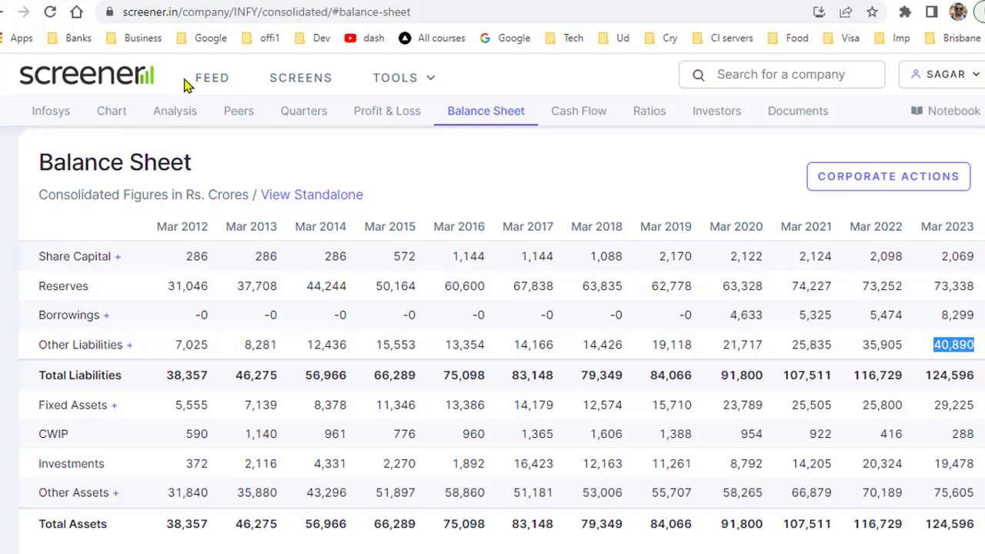
{"action": "key", "text": "ctrl+Tab"}
Review Debt 49189 and the Book value / Networth of 75,407, then return to Screener.in.
{"action": "left_click", "coordinate": [560, 301]}
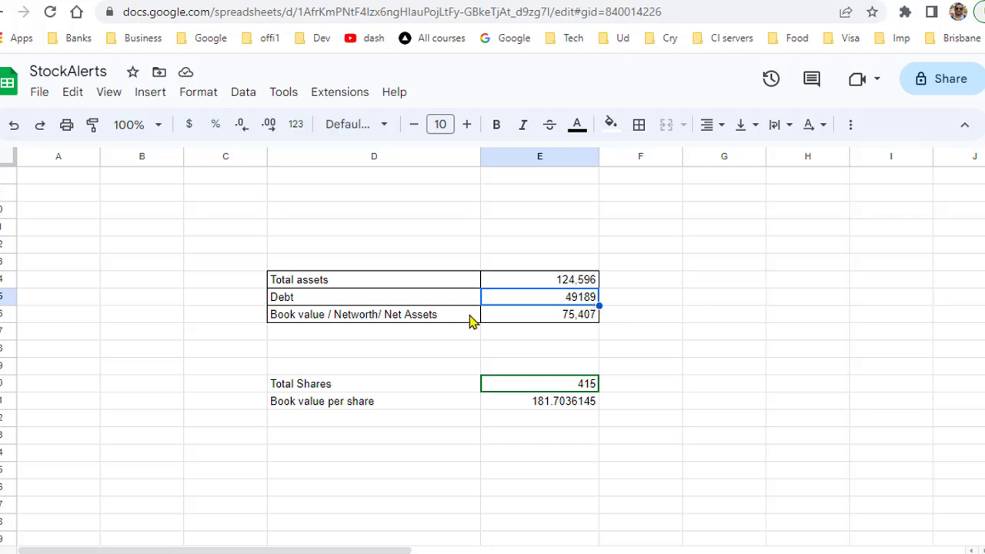
{"action": "left_click", "coordinate": [551, 322]}
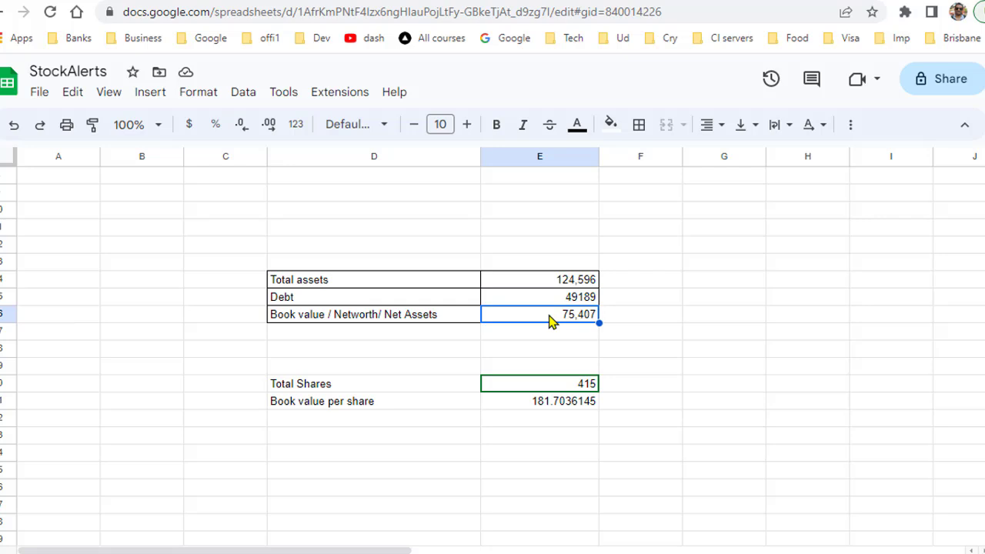
{"action": "left_click", "coordinate": [302, 320]}
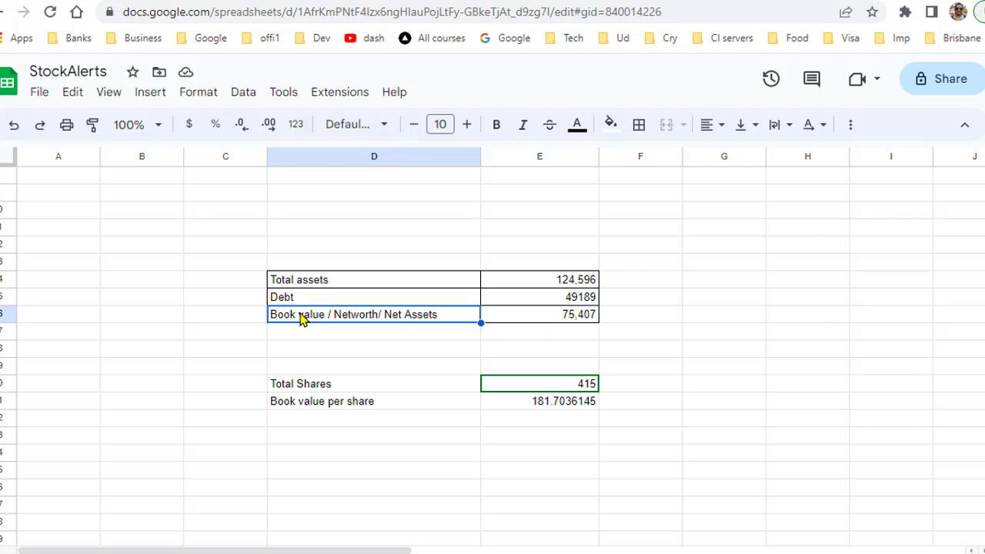
{"action": "left_click", "coordinate": [567, 320]}
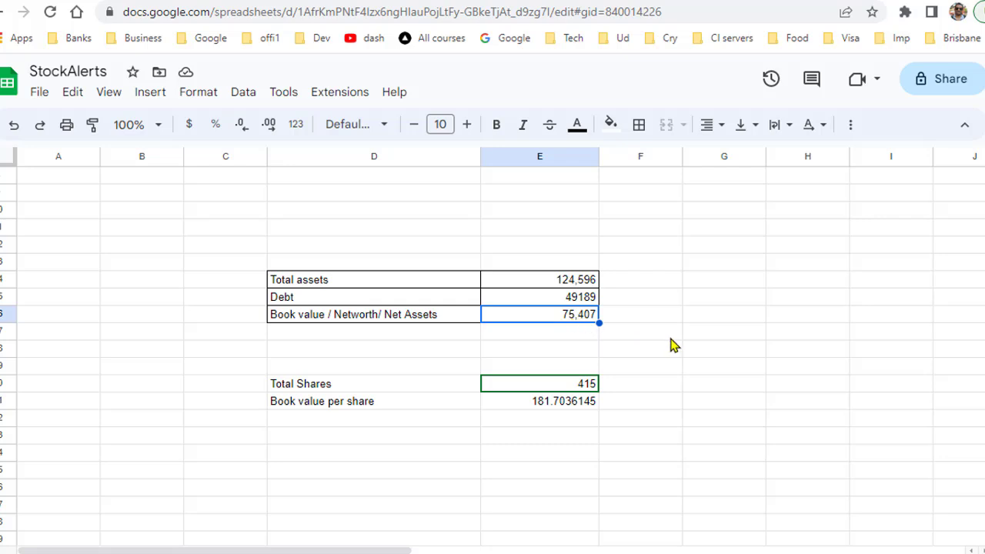
{"action": "key", "text": "ctrl+Tab"}
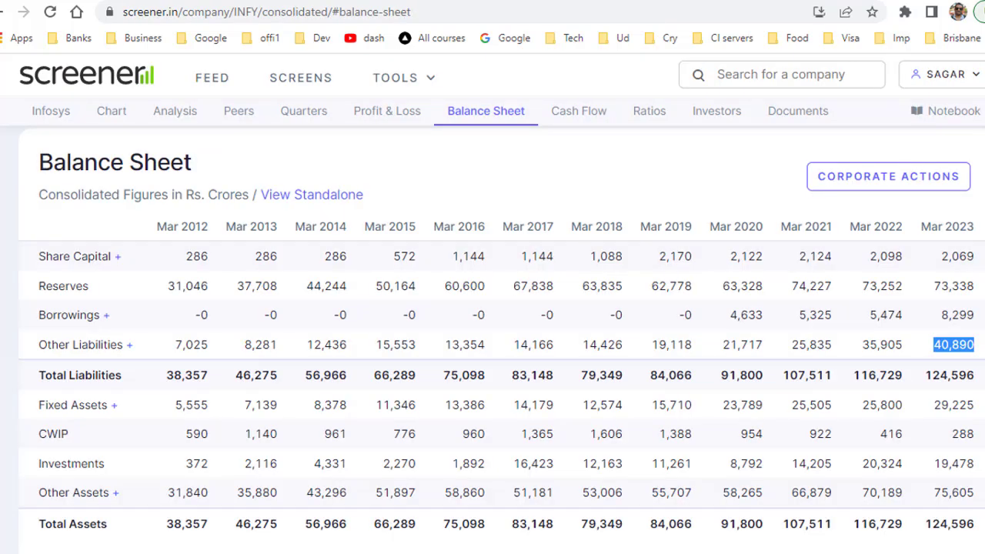
Highlight the 415 equity shares on the Infosys summary, then return to the sheet.
{"action": "left_click", "coordinate": [31, 117]}
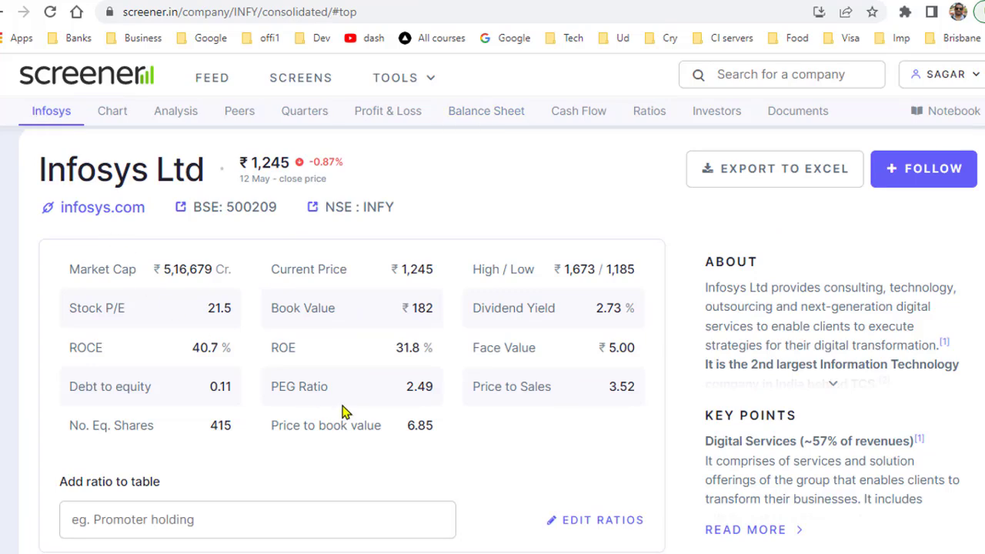
{"action": "left_click_drag", "start_coordinate": [69, 425], "coordinate": [239, 436]}
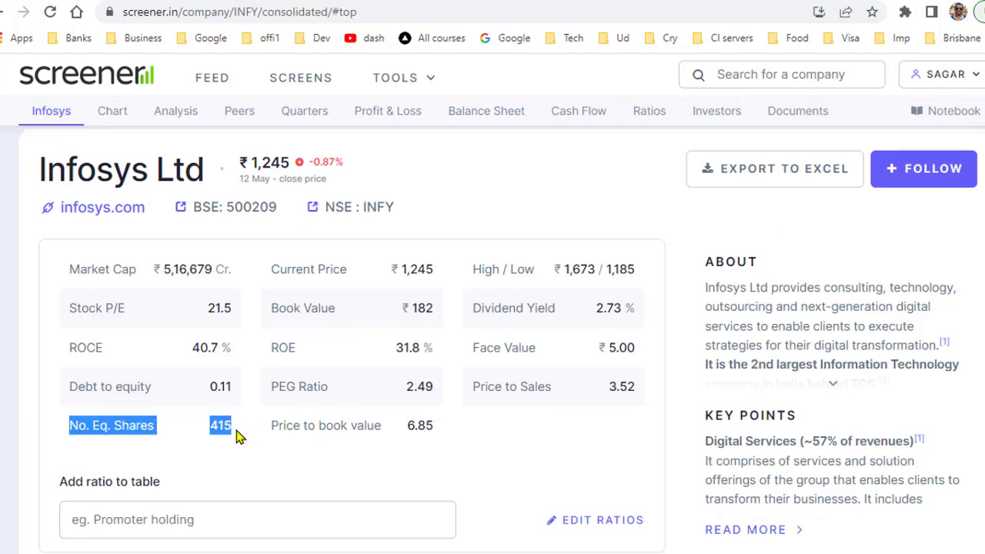
{"action": "key", "text": "ctrl+shift+Tab"}
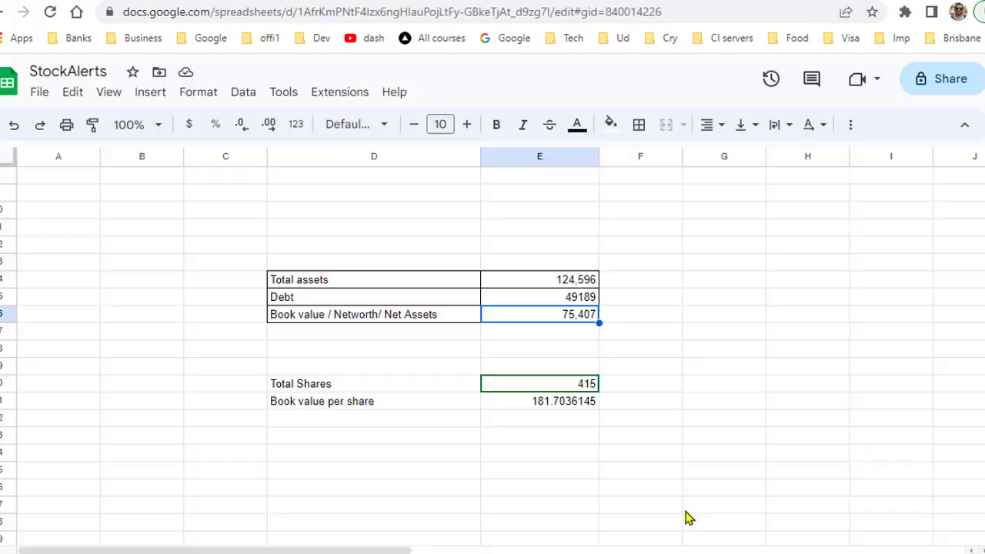
Recommit the =E16/E20 book value per share formula (181.7036145), then return to Screener.in.
{"action": "double_click", "coordinate": [576, 400]}
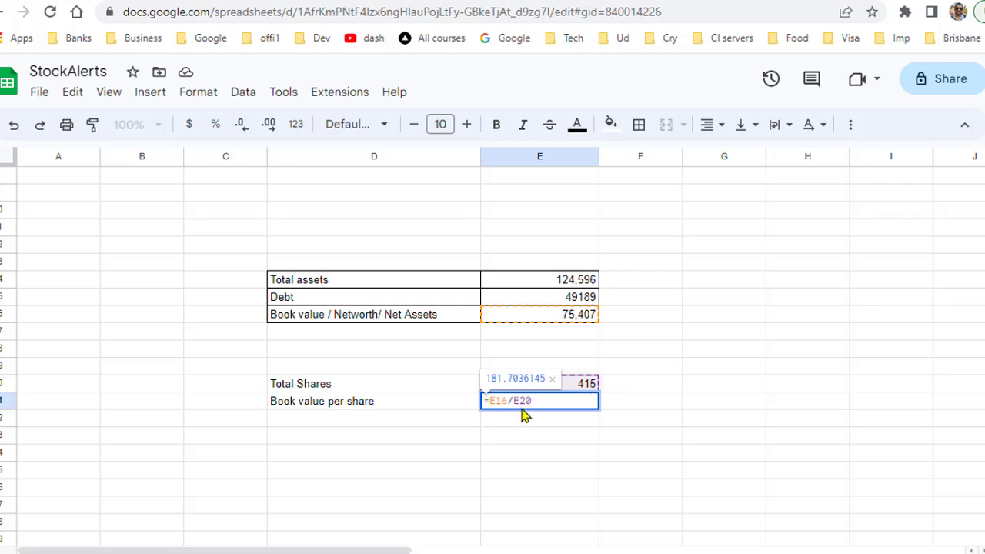
{"action": "key", "text": "Return"}
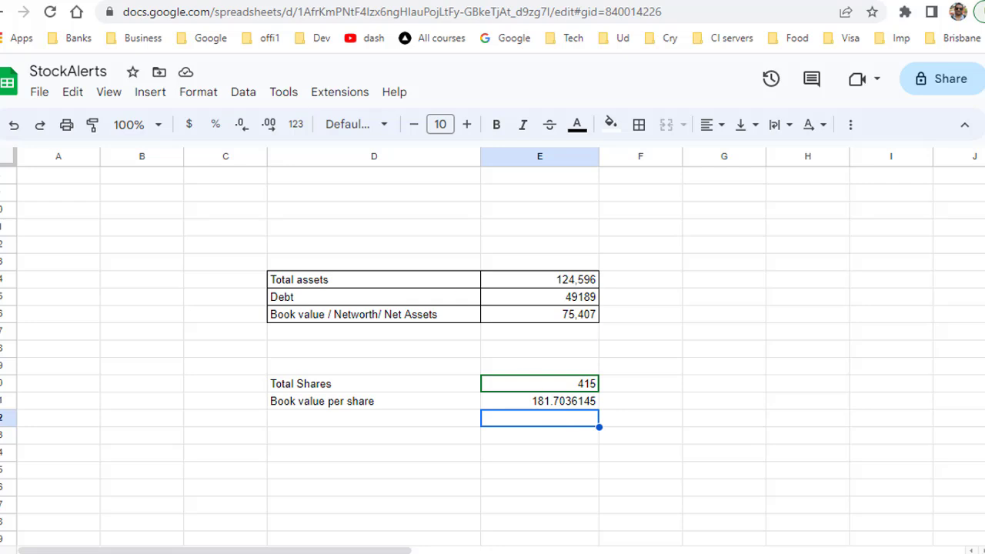
{"action": "key", "text": "ctrl+Tab"}
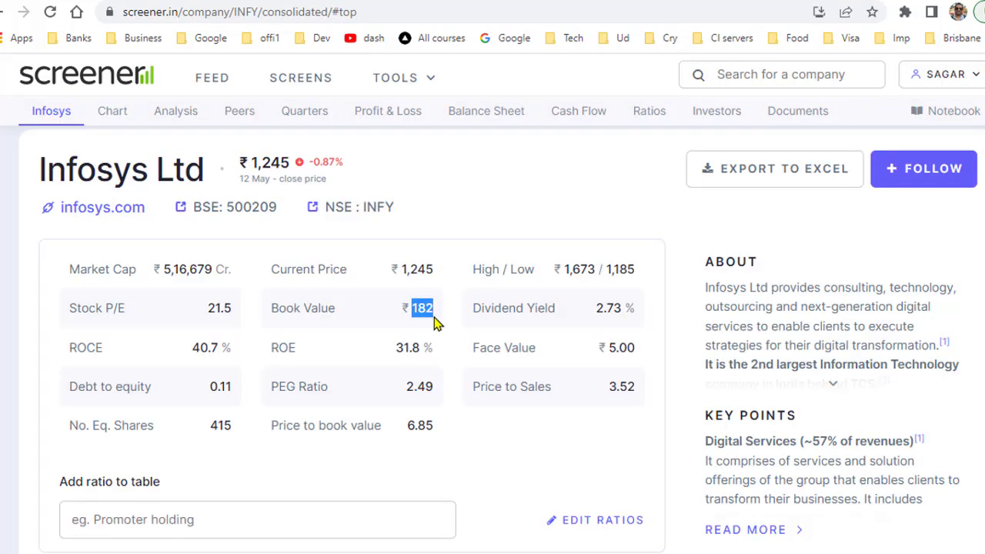
{"action": "left_click_drag", "start_coordinate": [271, 308], "coordinate": [477, 307]}
{"action": "left_click", "coordinate": [477, 435]}
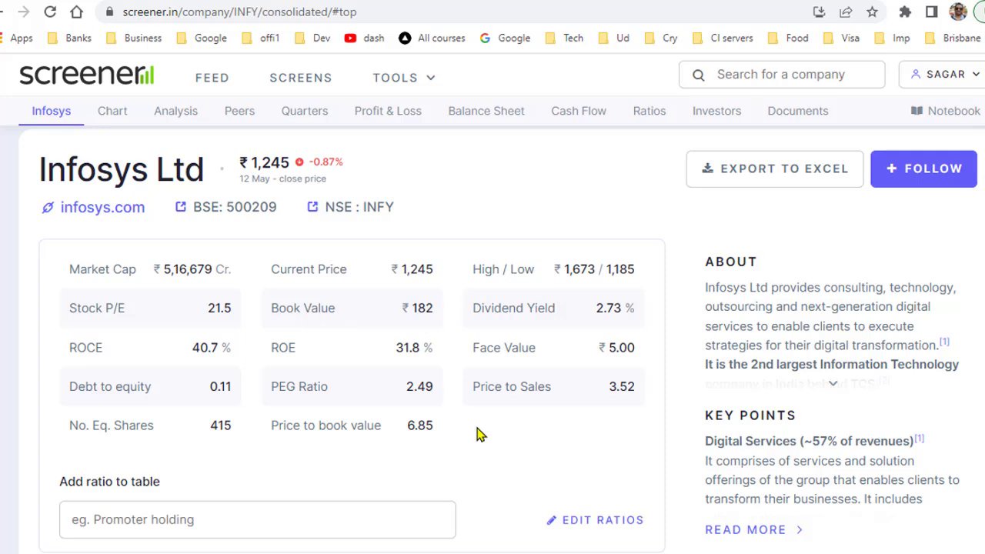
{"action": "left_click_drag", "start_coordinate": [270, 426], "coordinate": [465, 481]}
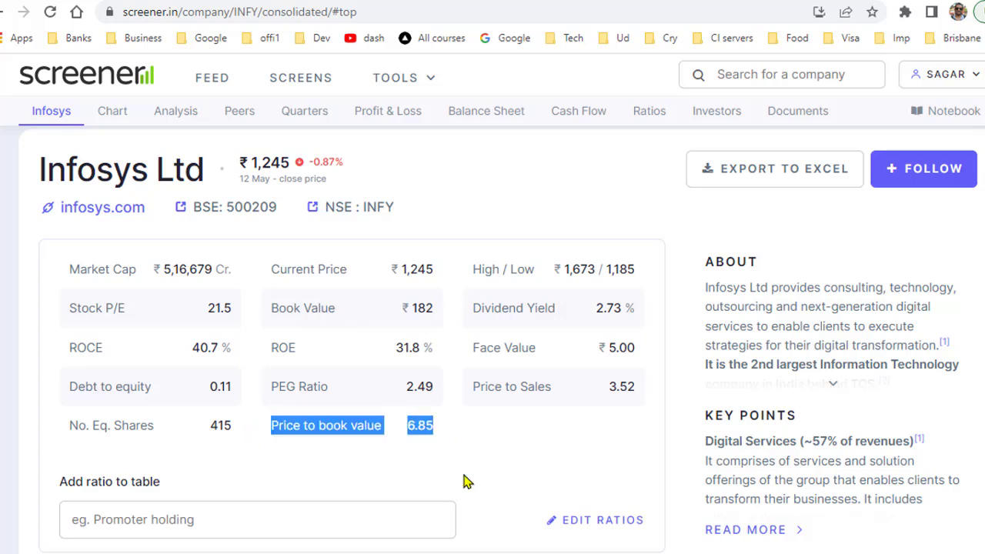